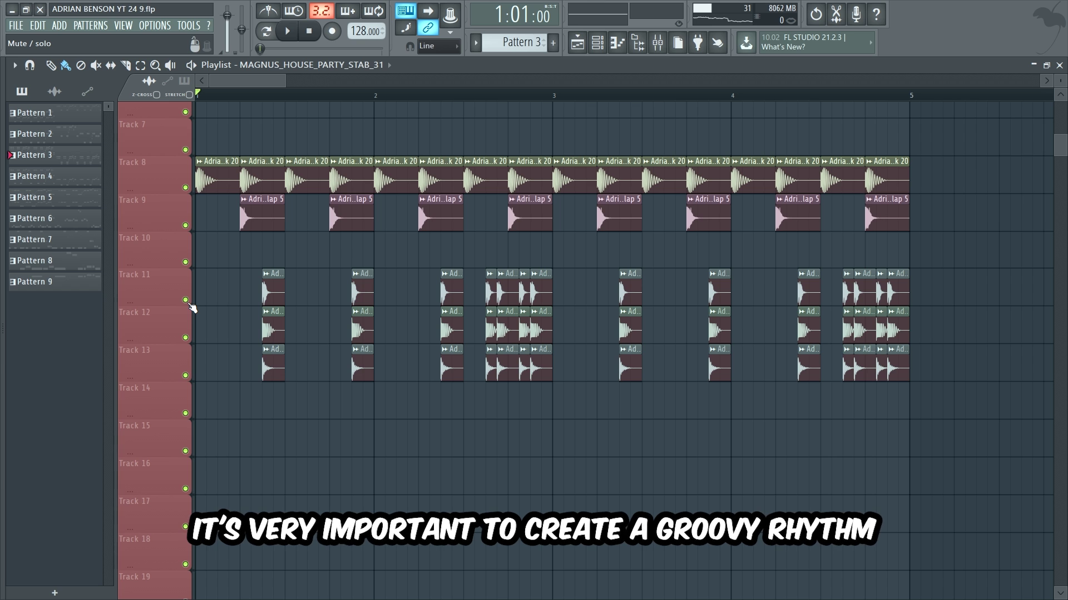
Play the arrangement and listen to the percussion layers on tracks 11, 12 and 13 one by one in solo
key("space")
right_click(185, 300)
right_click(185, 338)
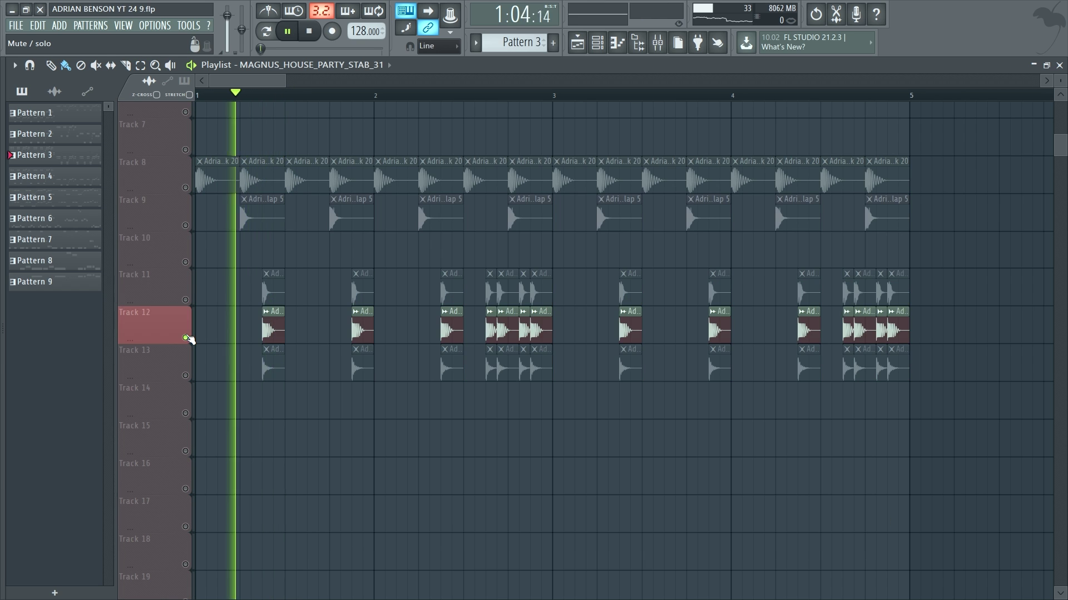
right_click(185, 375)
right_click(185, 375)
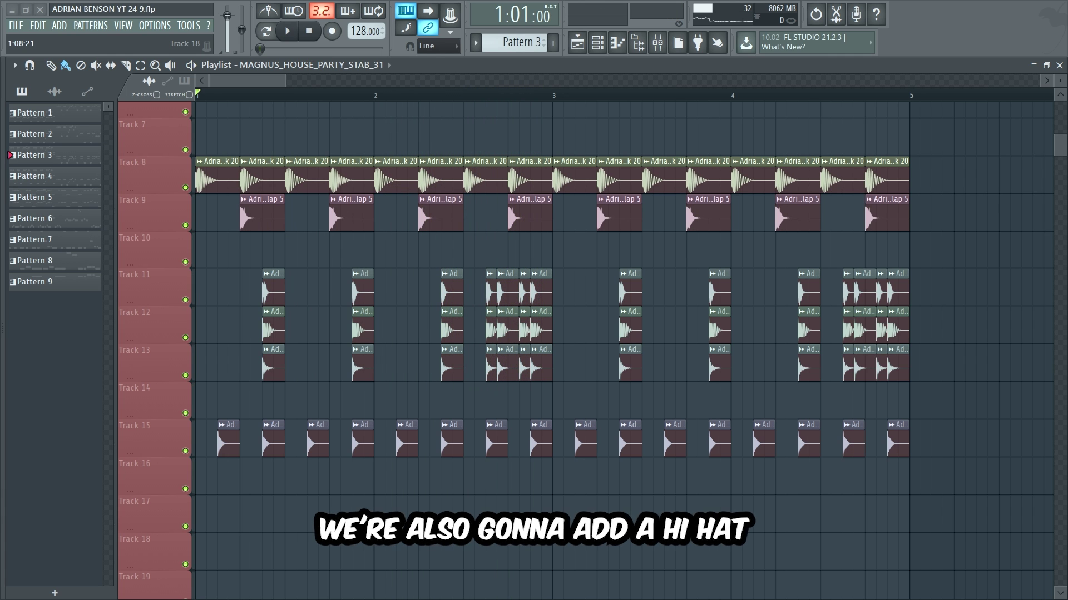
Audition the hi-hat on track 15 and the distorted ride on track 17, each in solo
right_click(185, 451)
key("space")
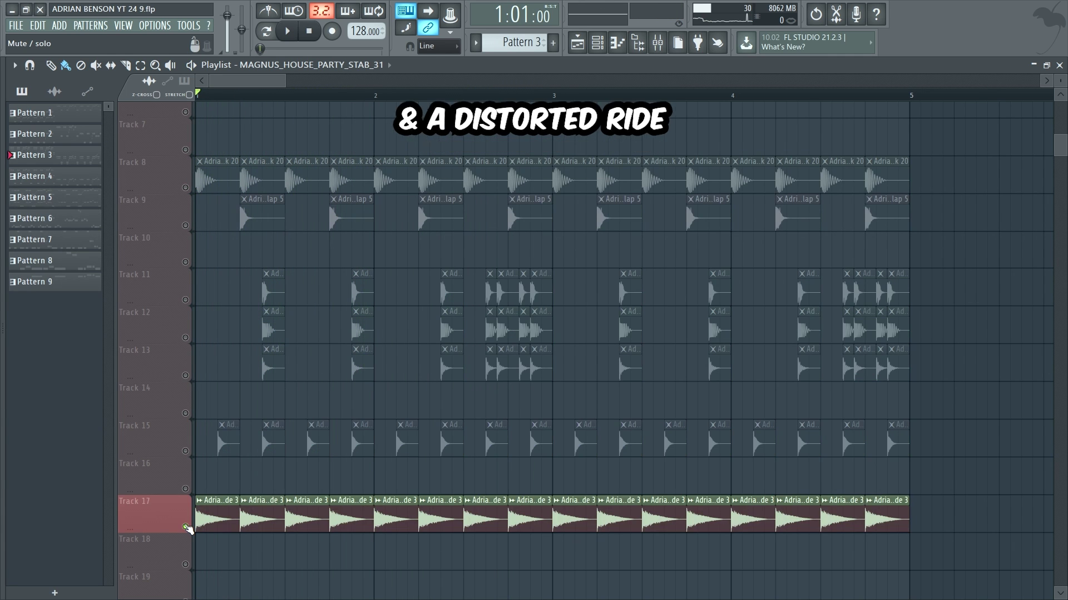
key("space")
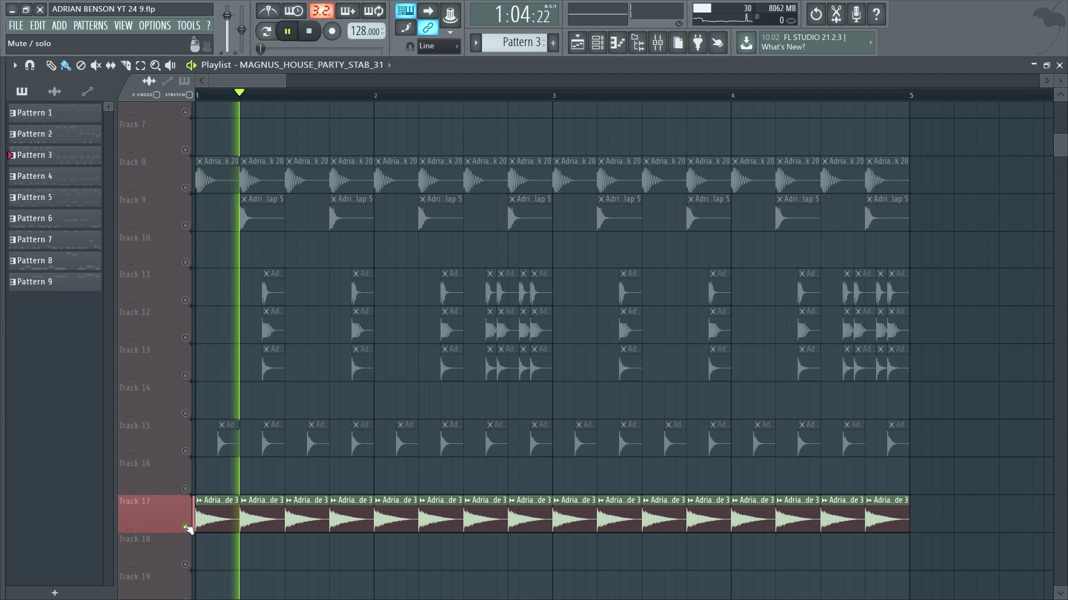
right_click(185, 526)
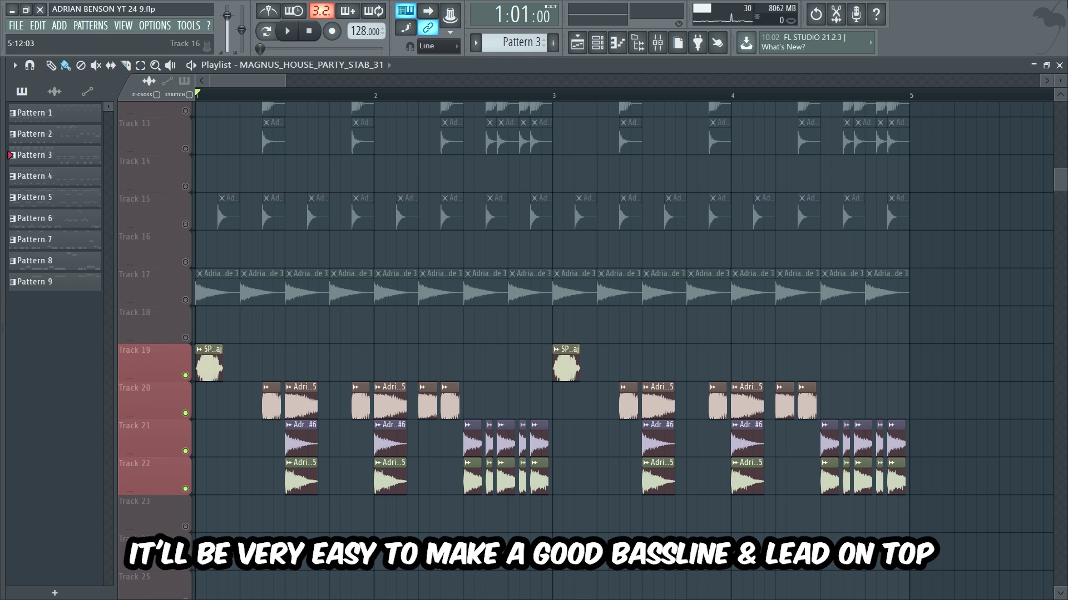
Play the samples on tracks 19, 20, 21 and 22 one after another in solo, ending with the whole group unsoloed
right_click(185, 376)
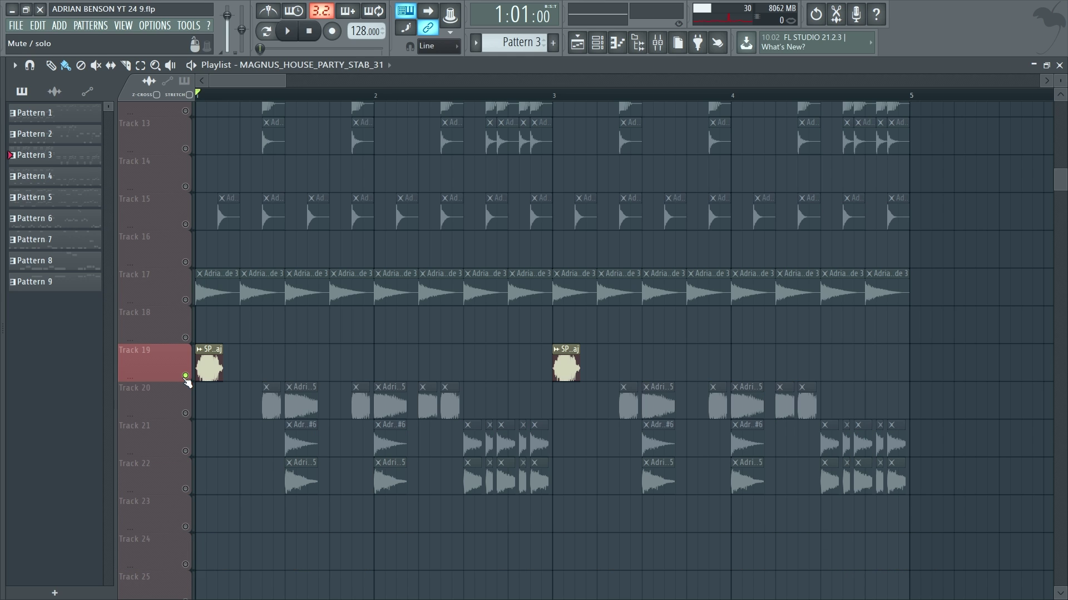
key("space")
right_click(185, 414)
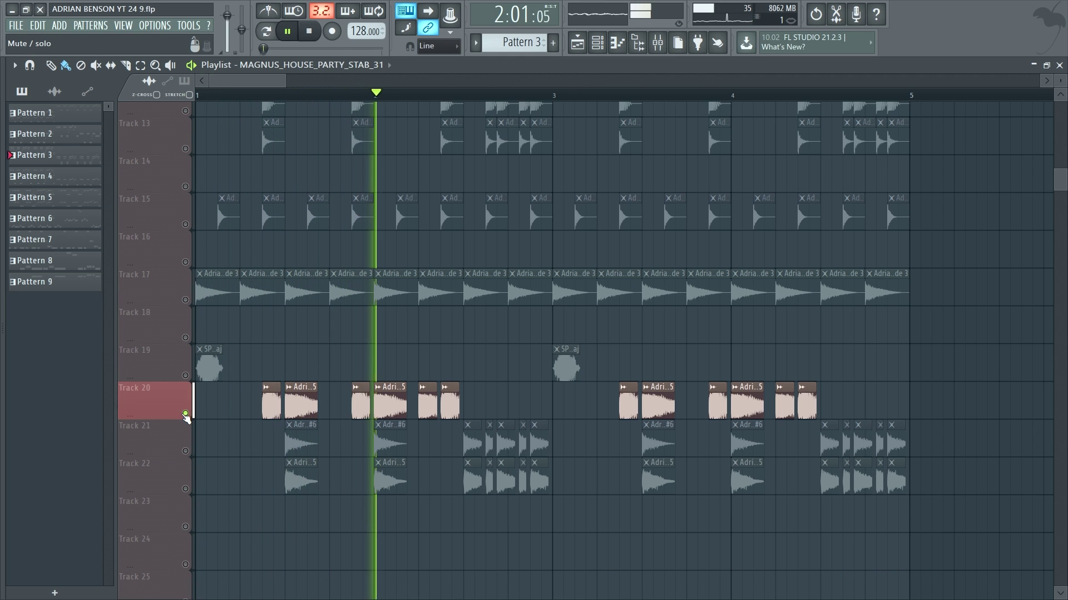
right_click(186, 452)
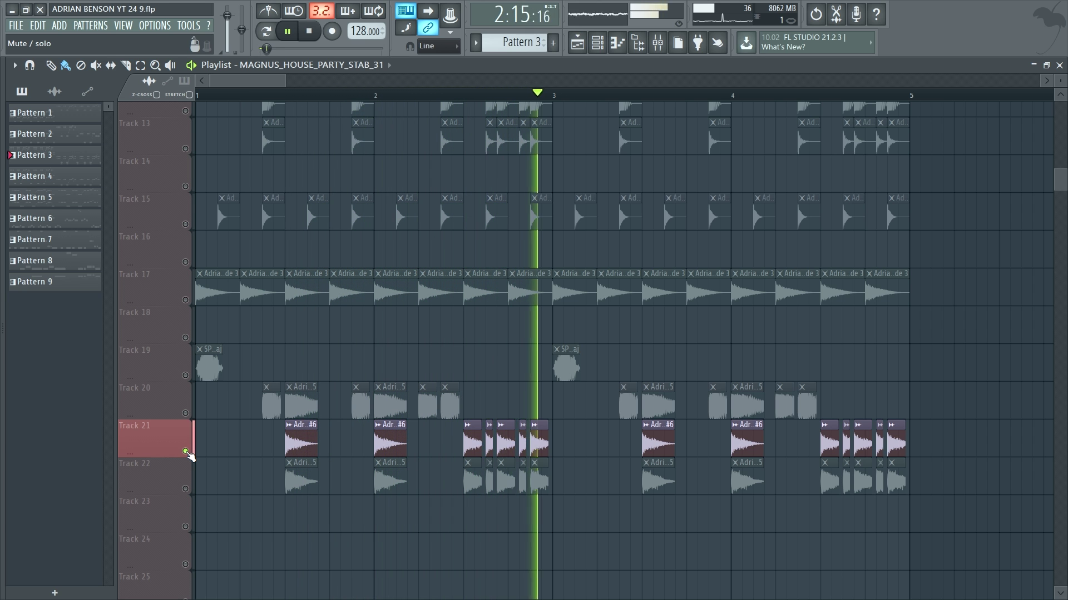
right_click(186, 489)
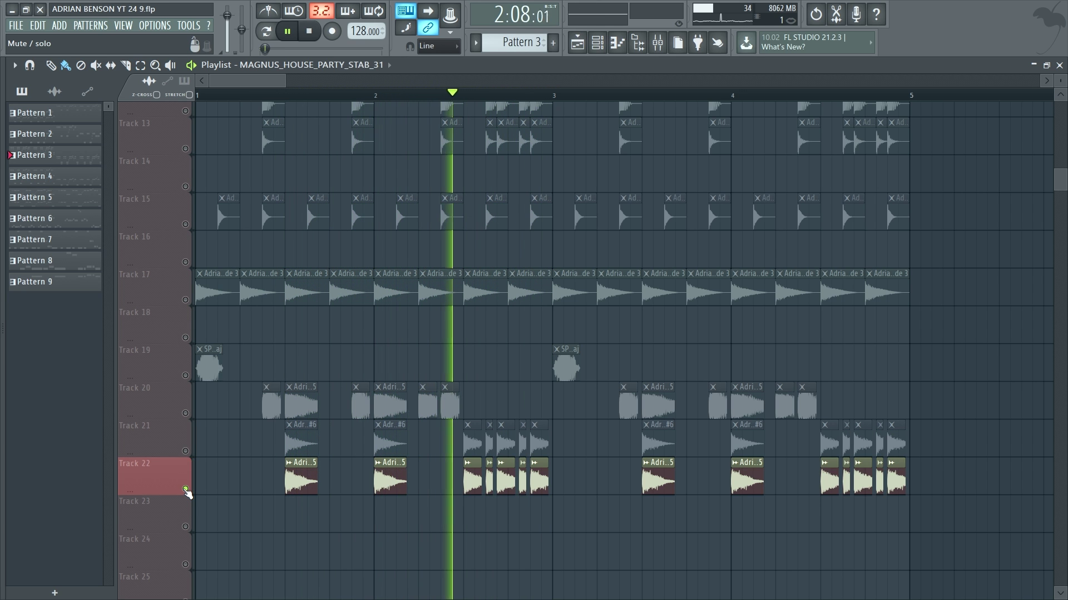
right_click(186, 490)
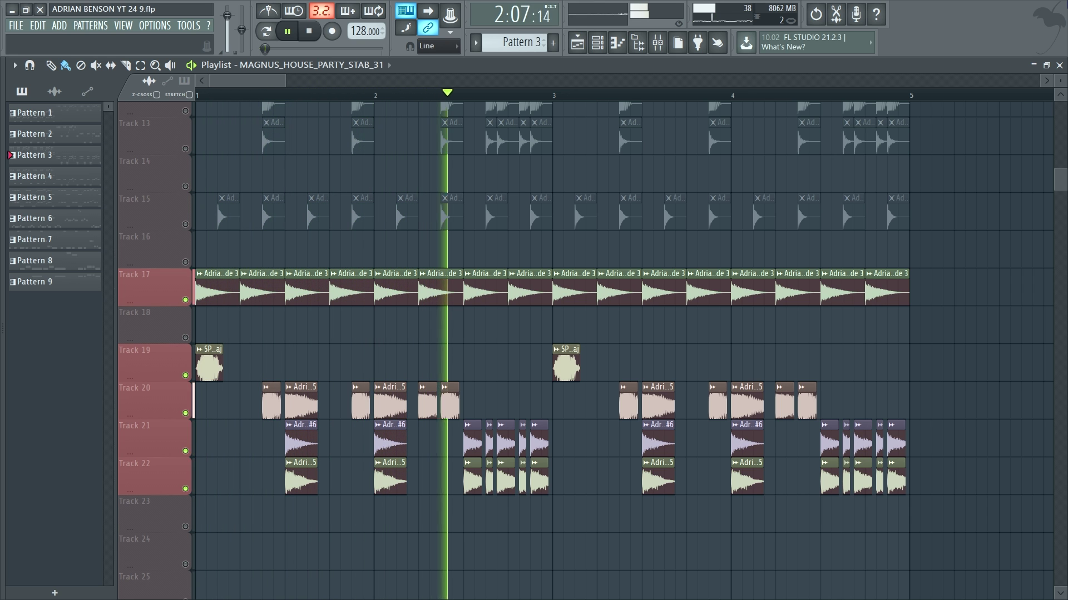
Audition the bass shot samples on track 24 in solo, and play all the playlist tracks together
right_click(186, 490)
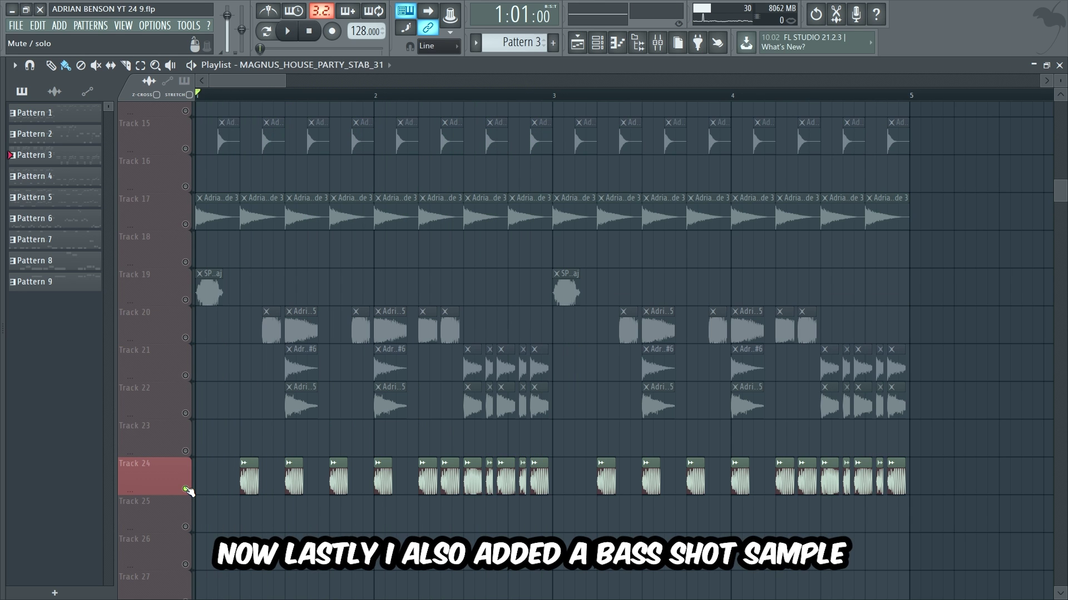
key("space")
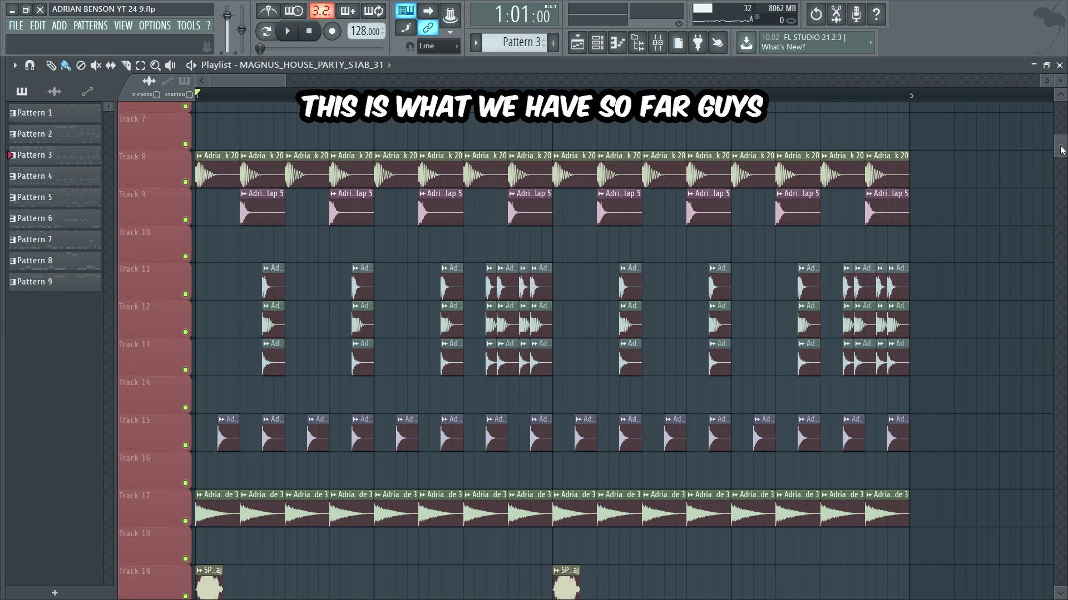
key("space")
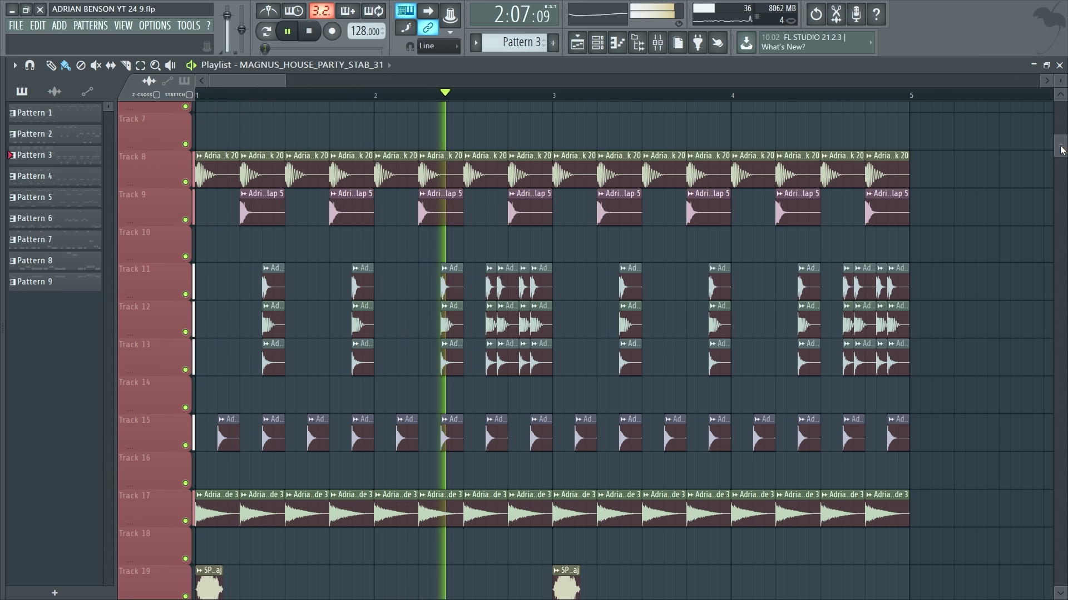
left_click_drag(1061, 150, 1061, 189)
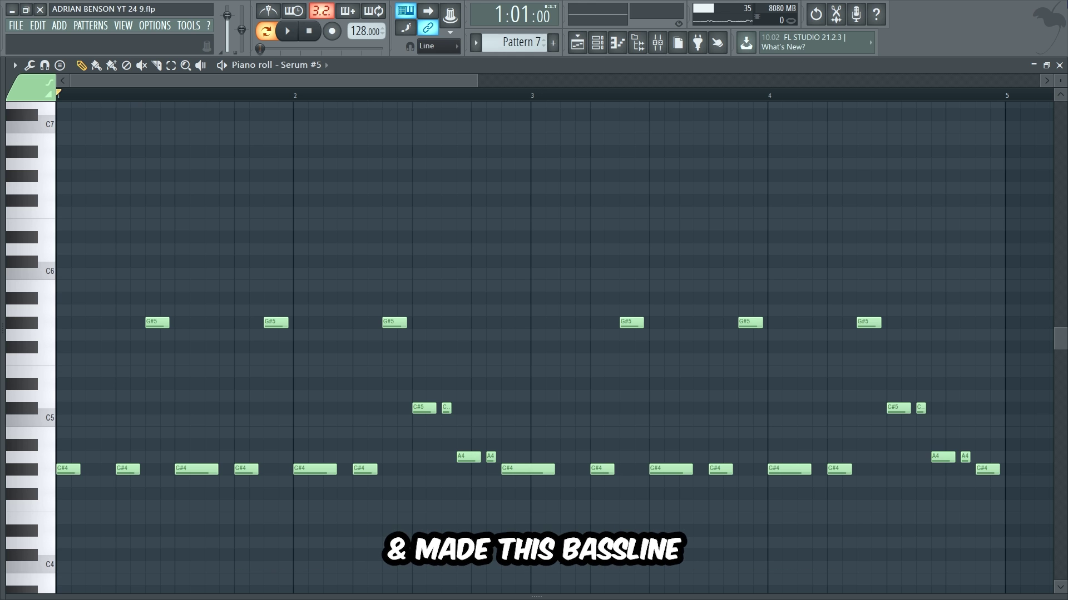
Play the Pattern 7 bassline and sound a test note on the Serum preset Bass 33 (Bass House)
key("space")
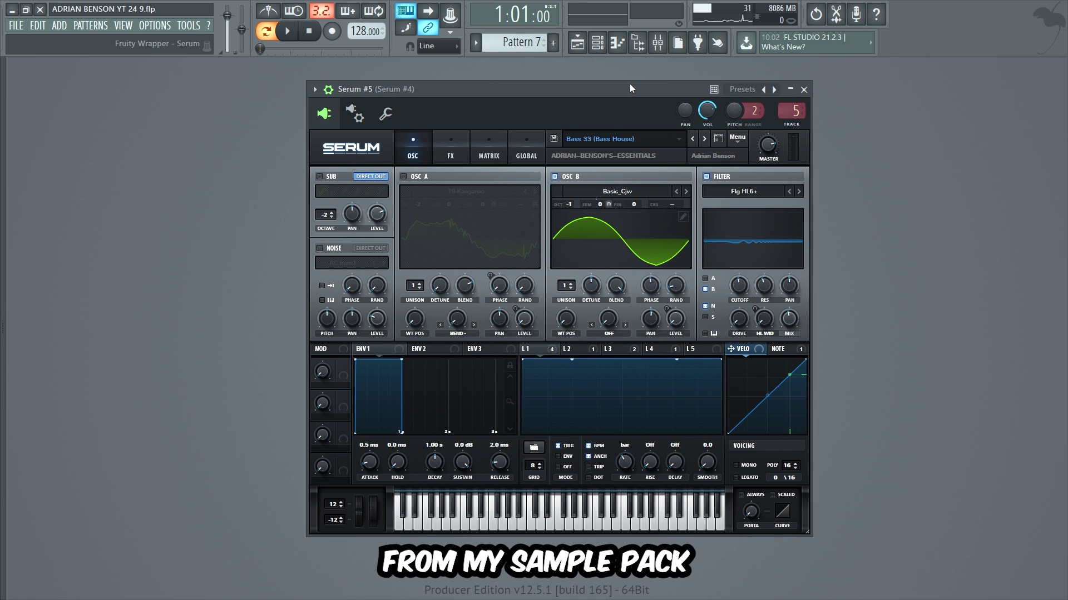
key("c")
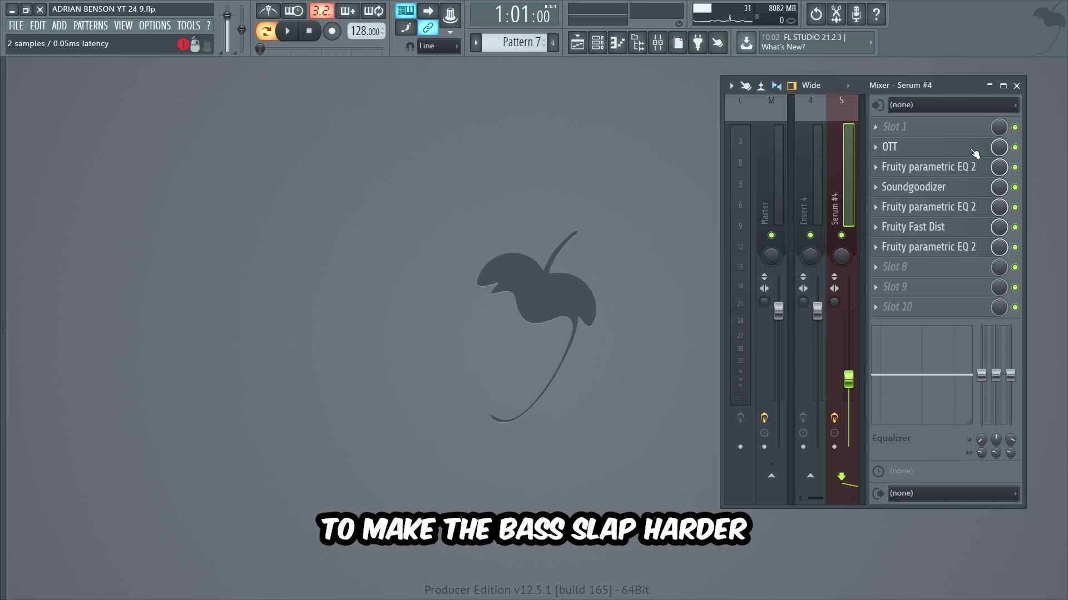
Review each effect on the Serum #4 mixer track, from OTT to the last Fruity parametric EQ 2, and play the bass with the effects bypassed
left_click(973, 149)
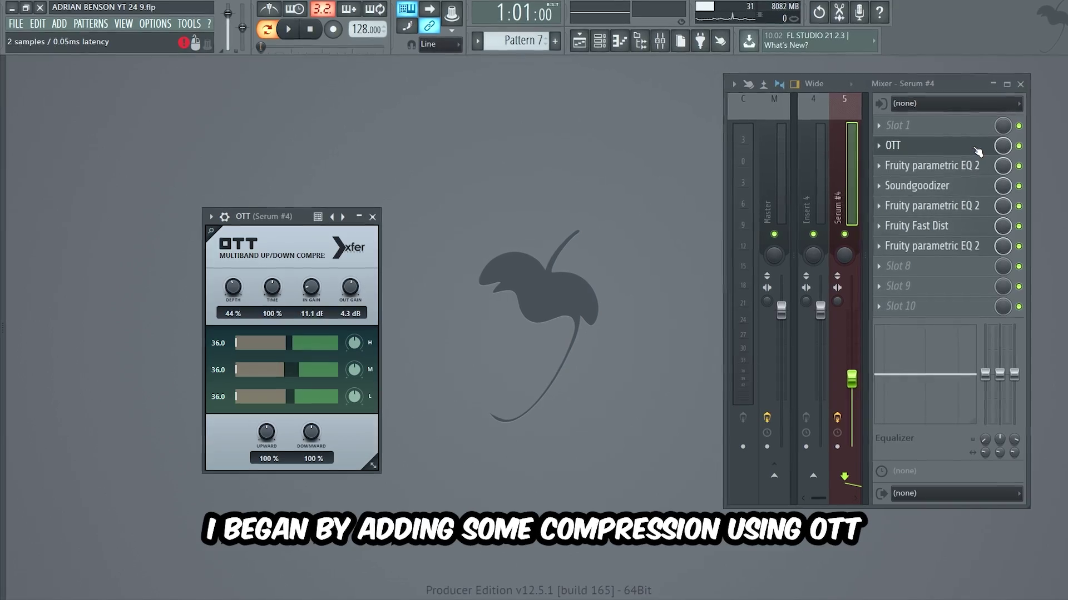
left_click(973, 165)
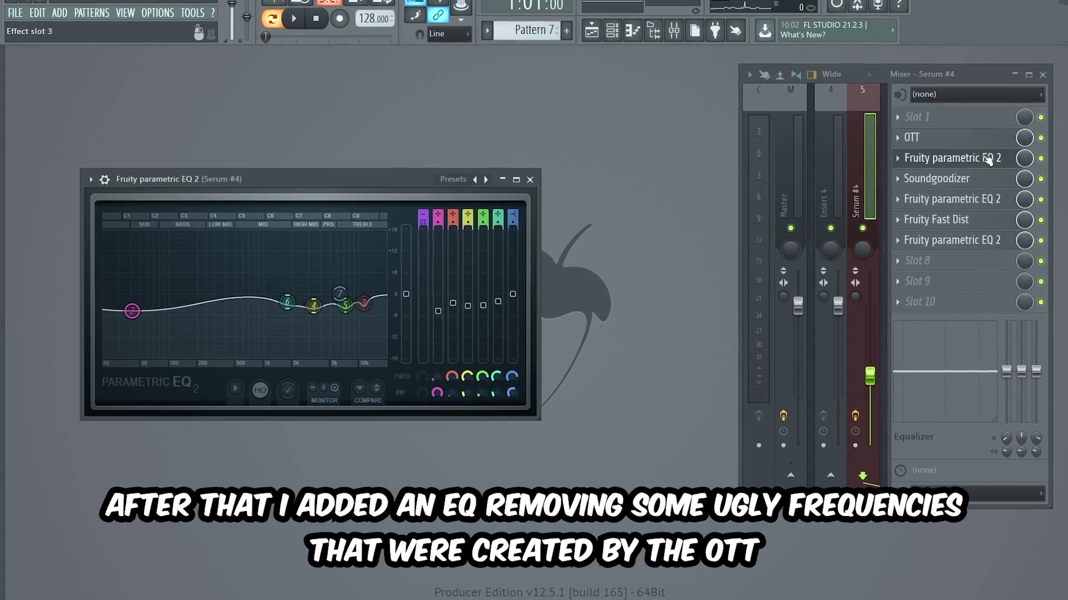
left_click(977, 181)
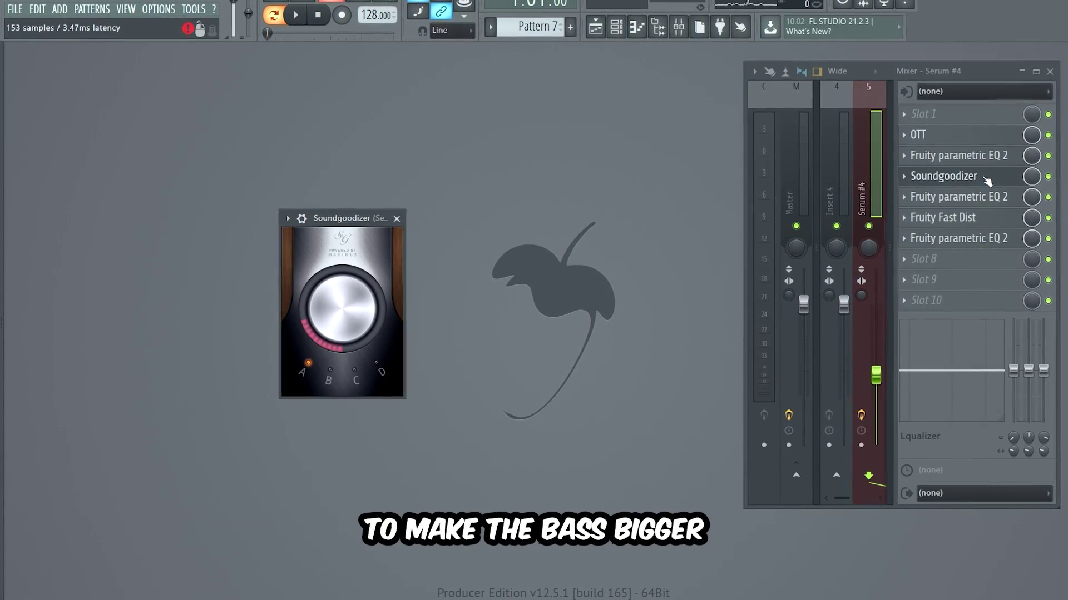
left_click(982, 197)
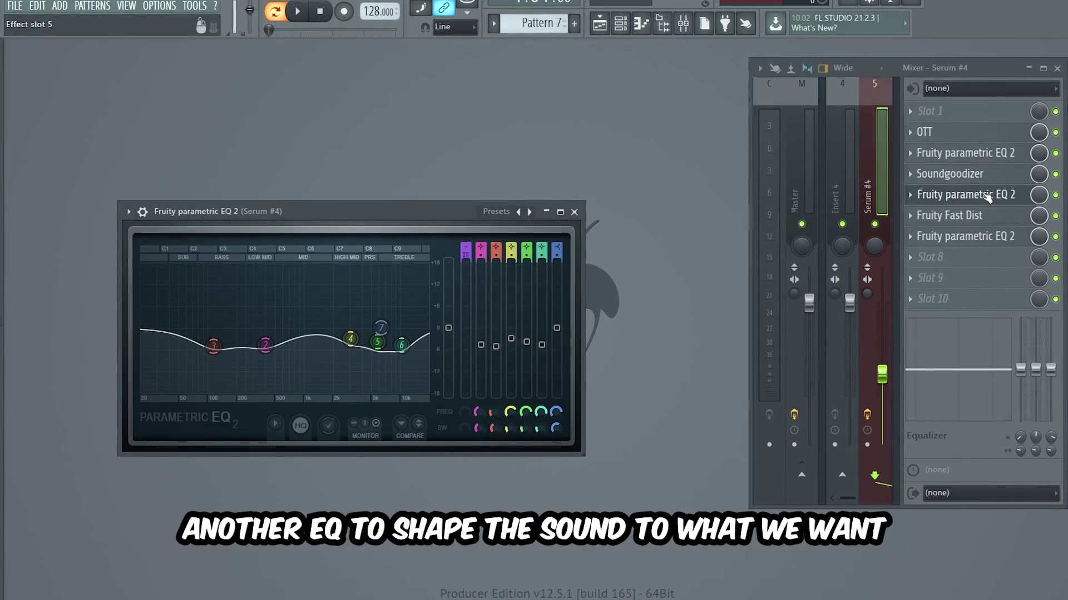
left_click(983, 215)
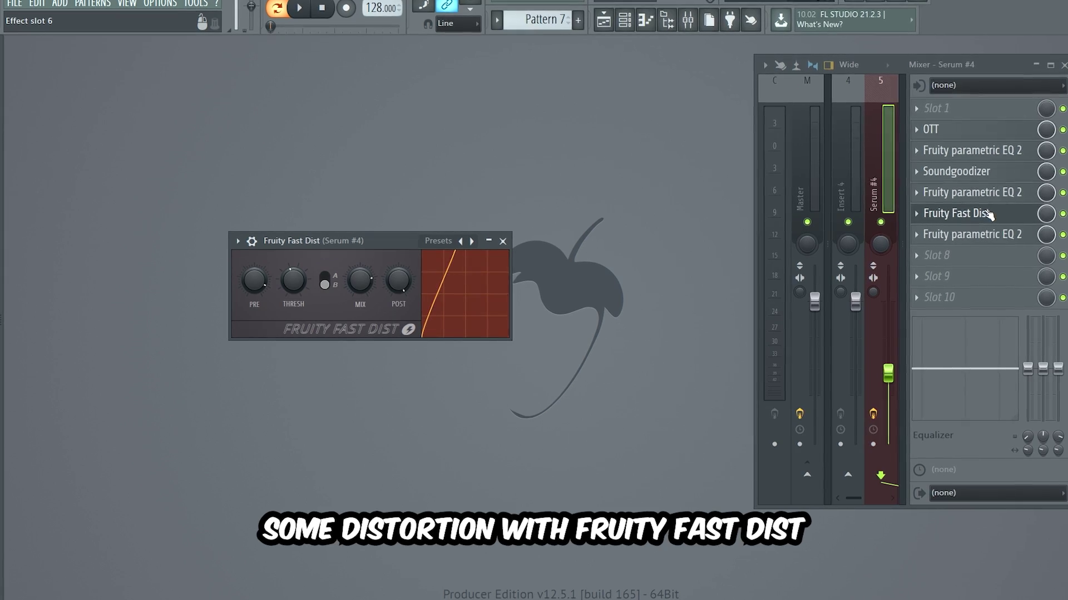
left_click(995, 234)
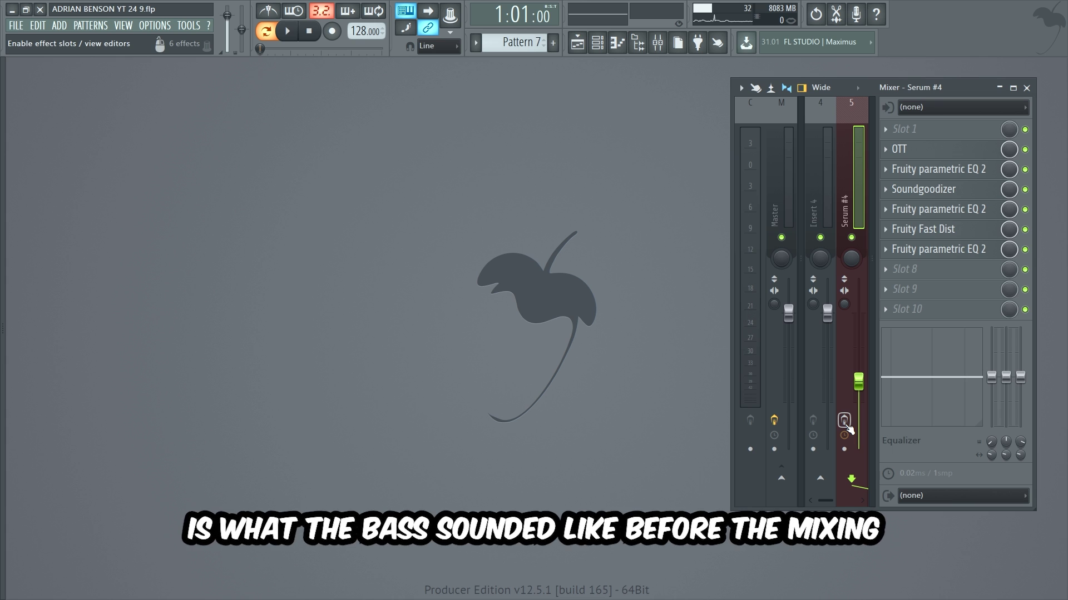
key("space")
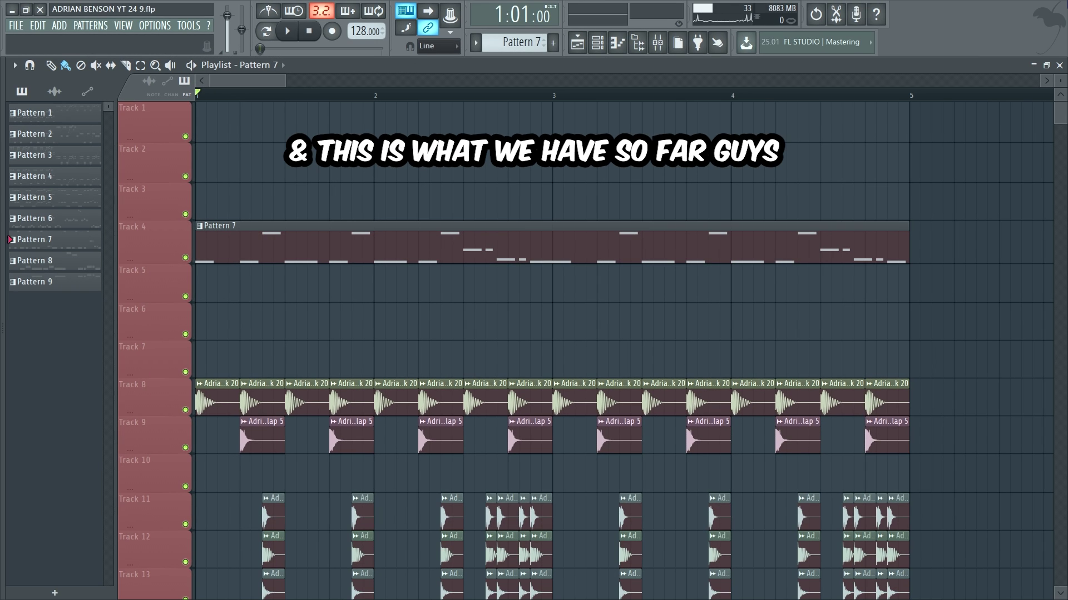
Play the arrangement with the Pattern 7 bassline, and the Pattern 6 lead melody with its ValhallaSupermassive mix level automation
key("space")
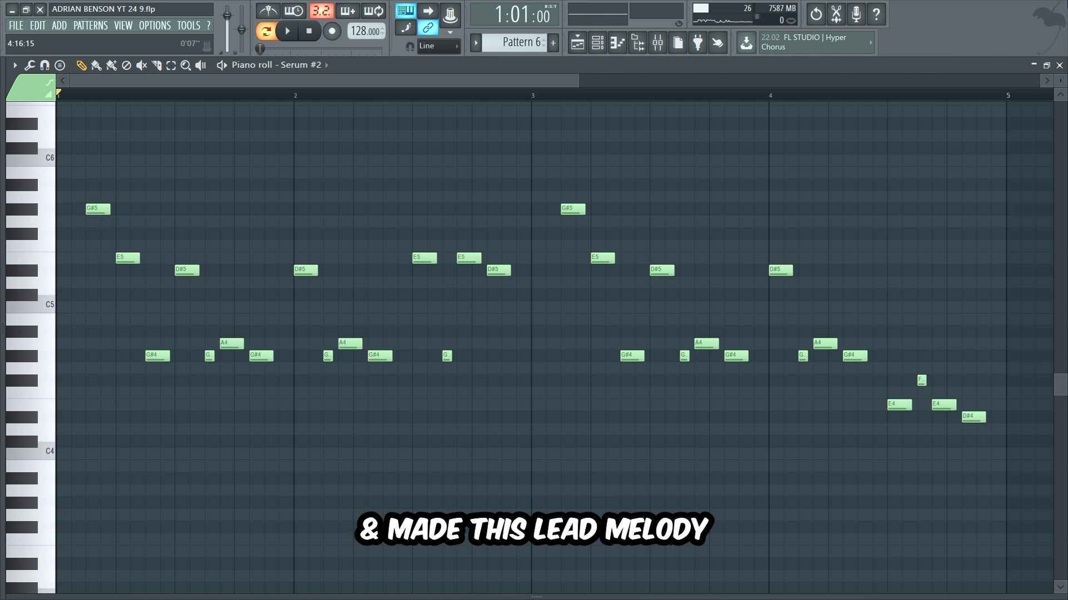
key("space")
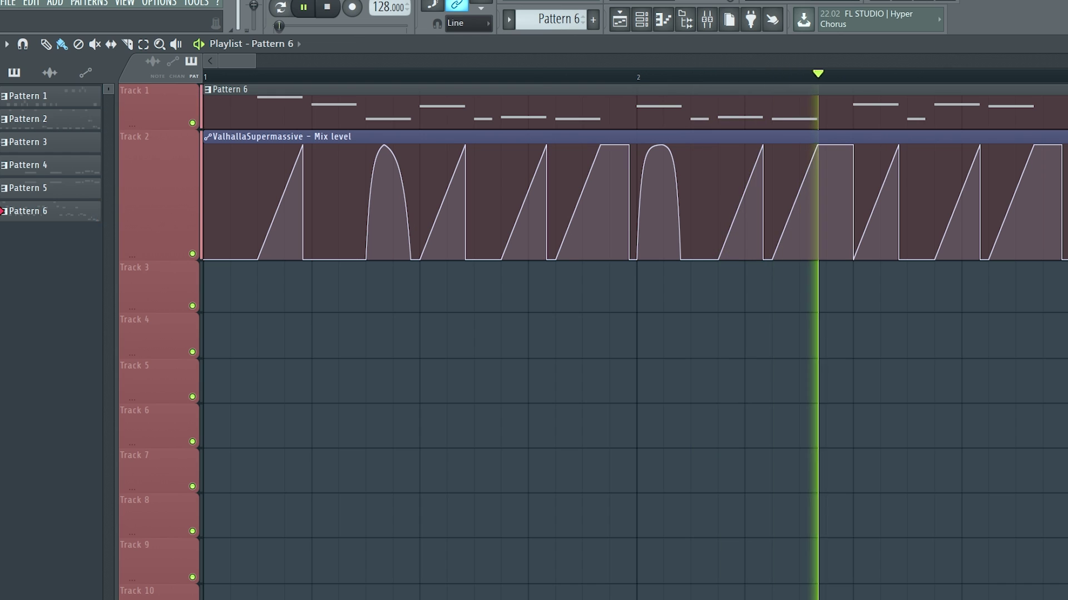
key("space")
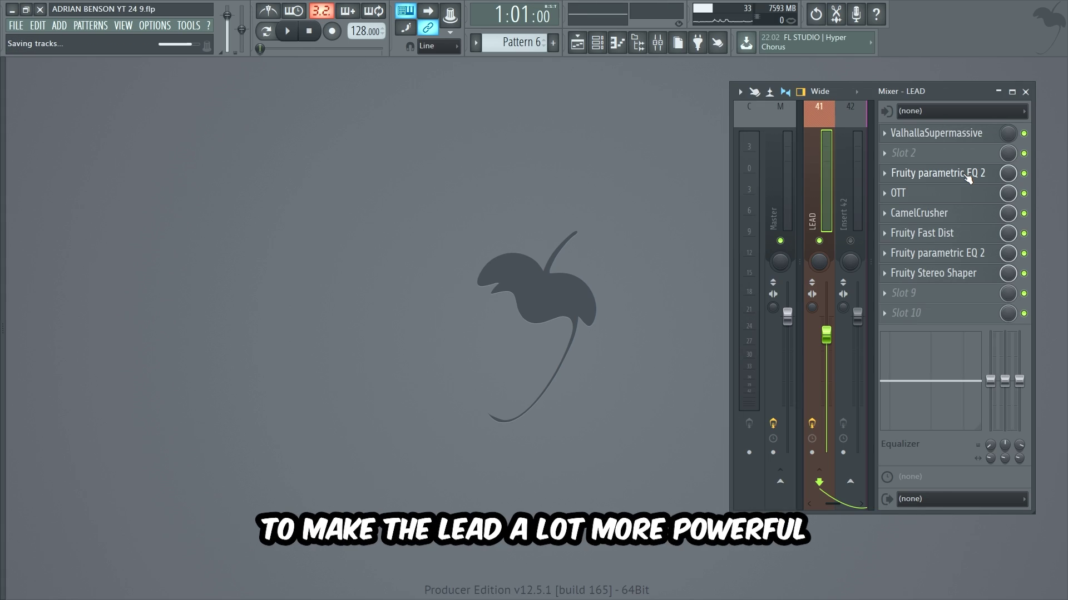
Review the settings of the effects on the LEAD mixer track, from the first Fruity parametric EQ 2 through Fruity Stereo Shaper
left_click(967, 174)
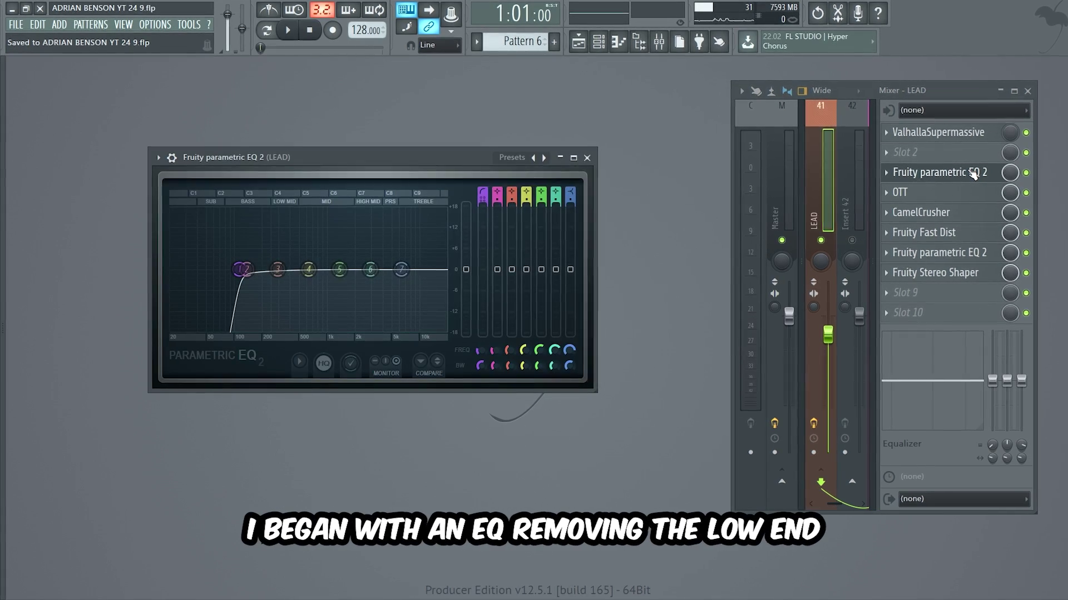
left_click(976, 192)
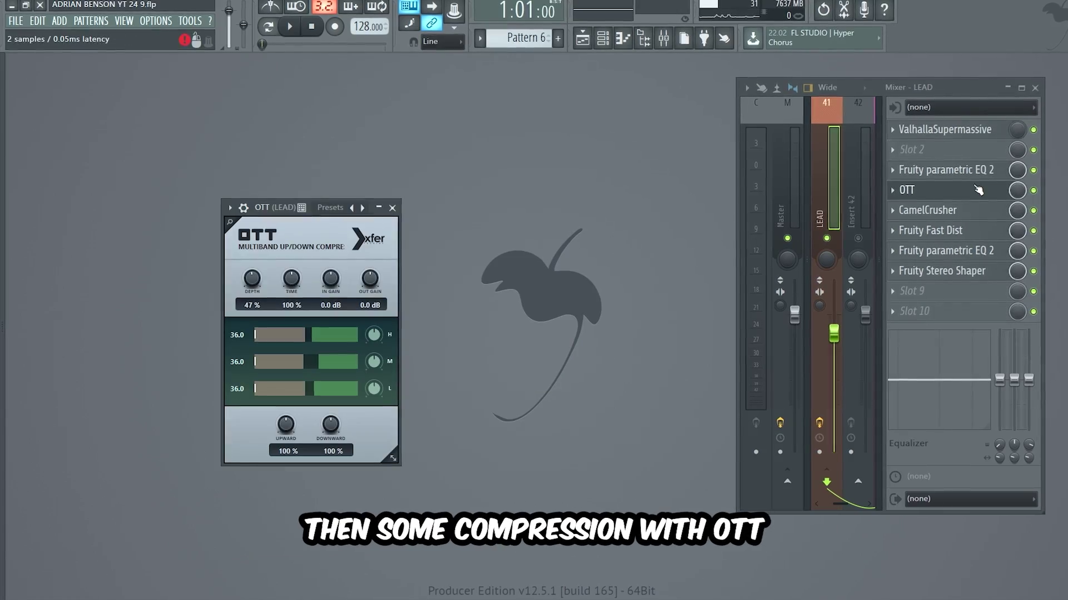
left_click(948, 210)
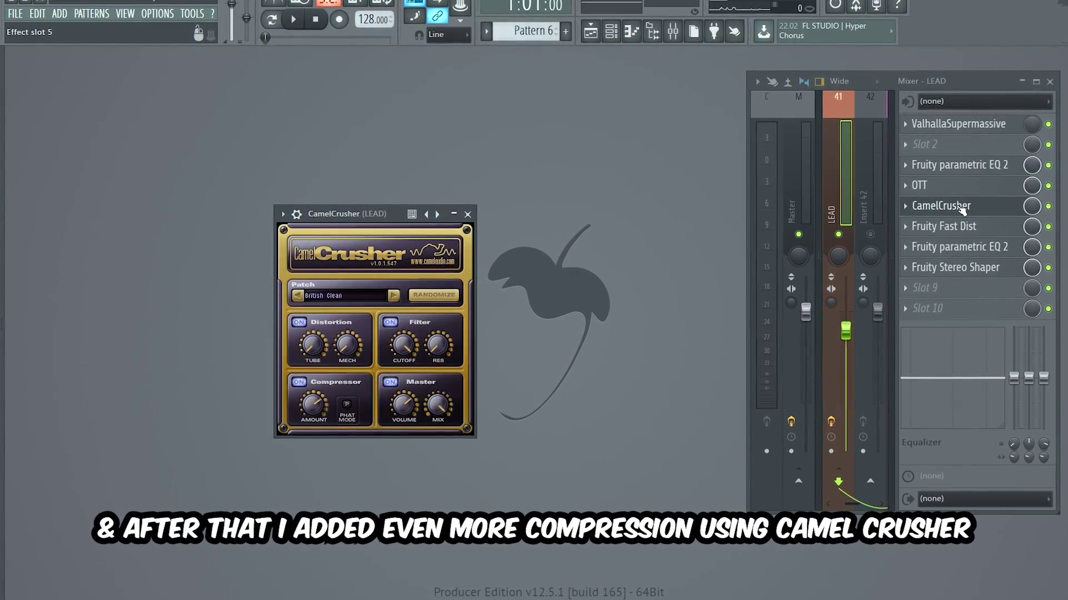
left_click(985, 228)
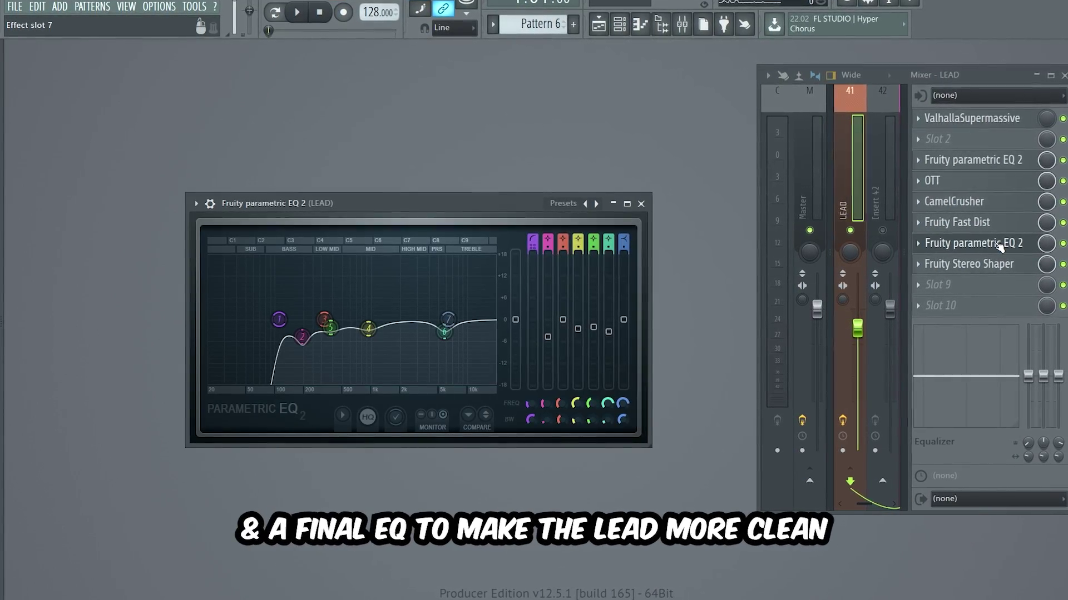
left_click(993, 265)
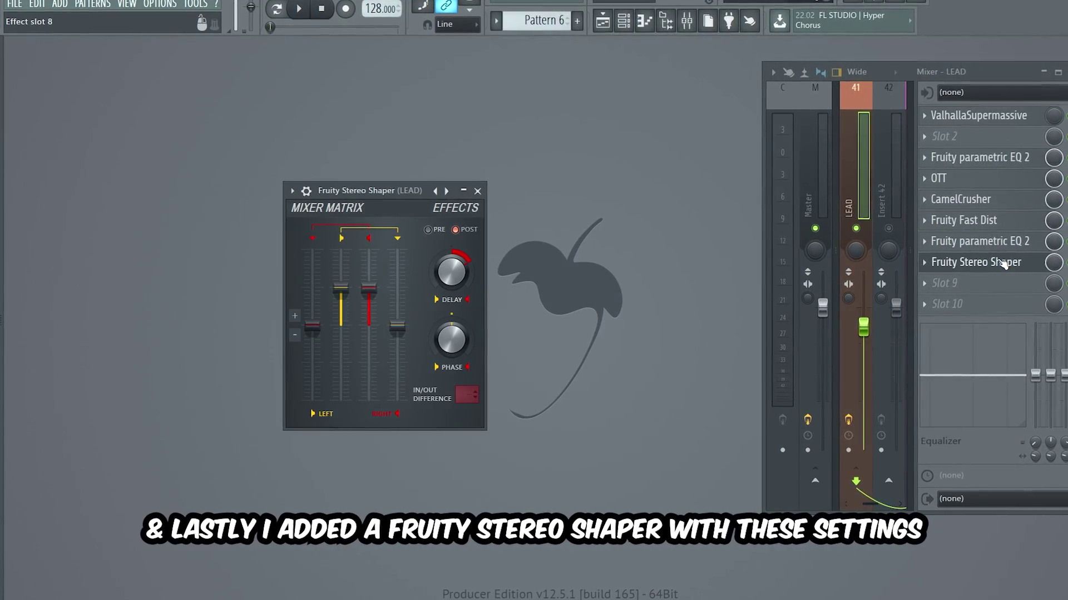